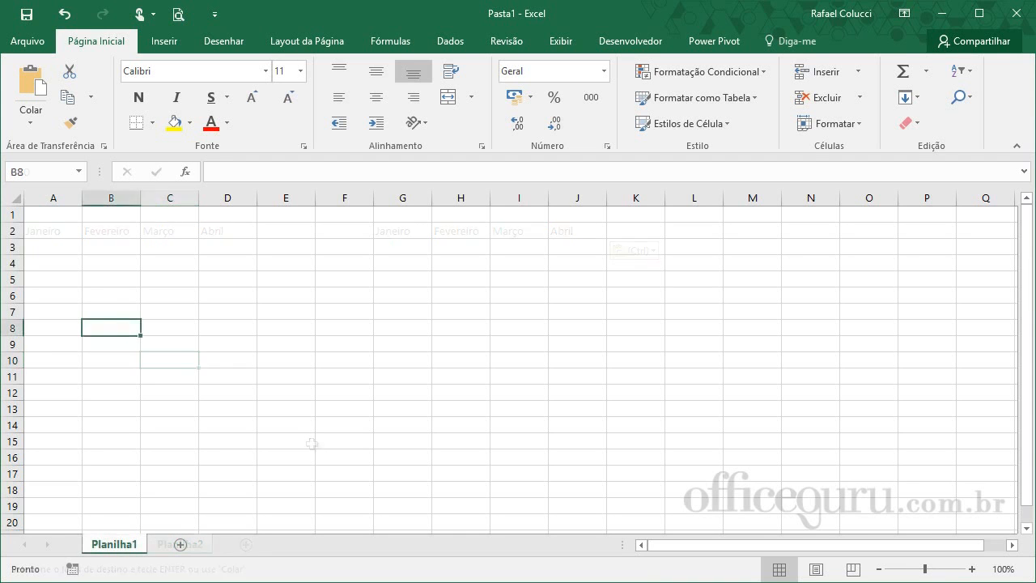
- Enter the month headings Janeiro, Fevereiro, Março and Abril in cells A2 to D2
left_click(55, 234)
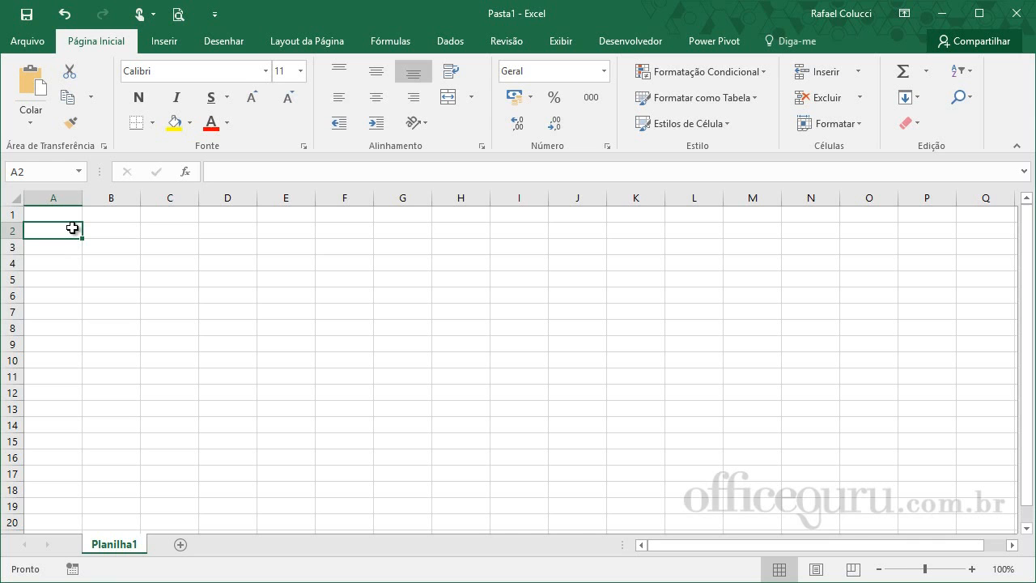
type("Janeiro")
key("Tab")
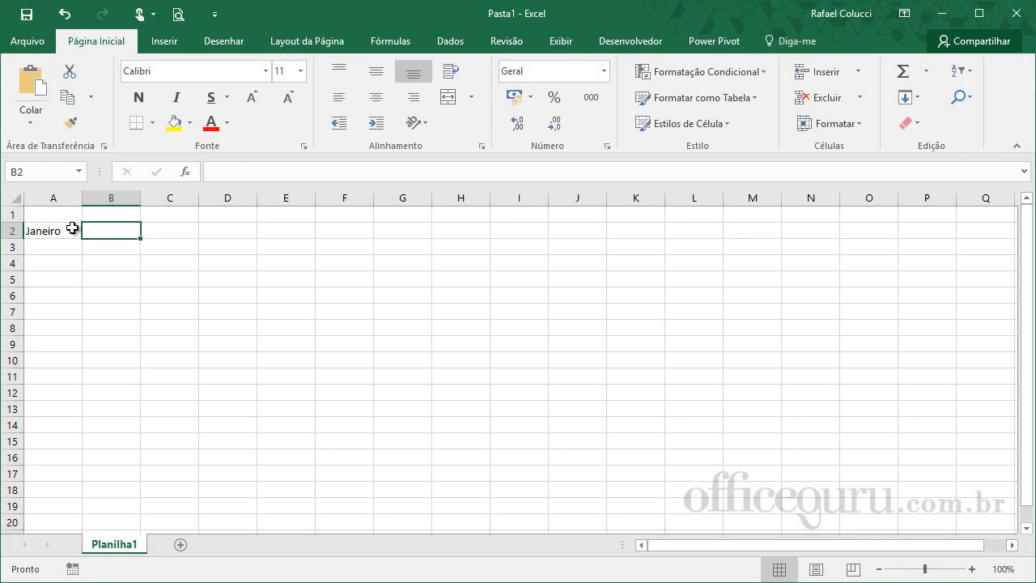
type("Fevereiro")
key("Tab")
type("Março")
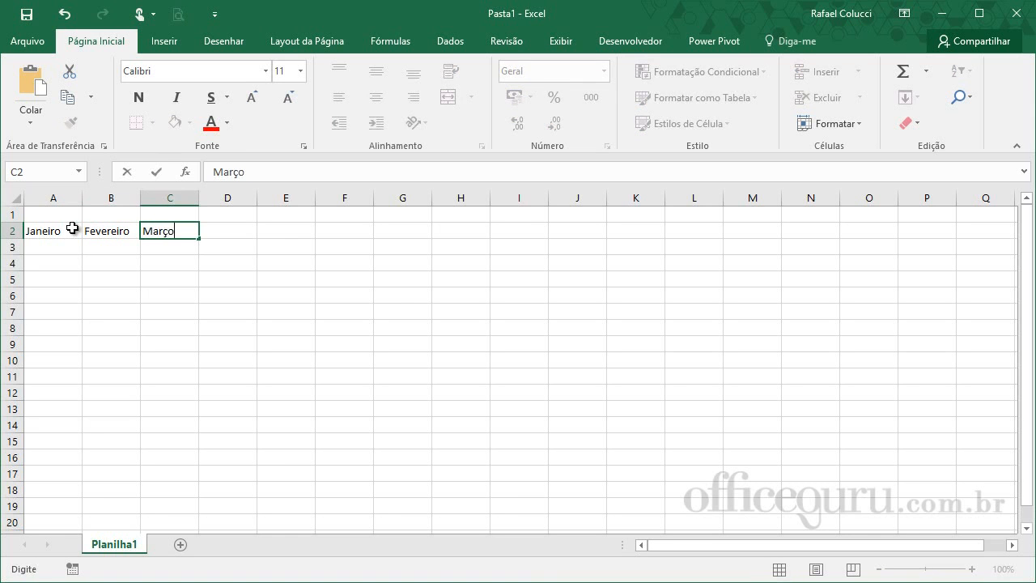
key("Tab")
type("Abril")
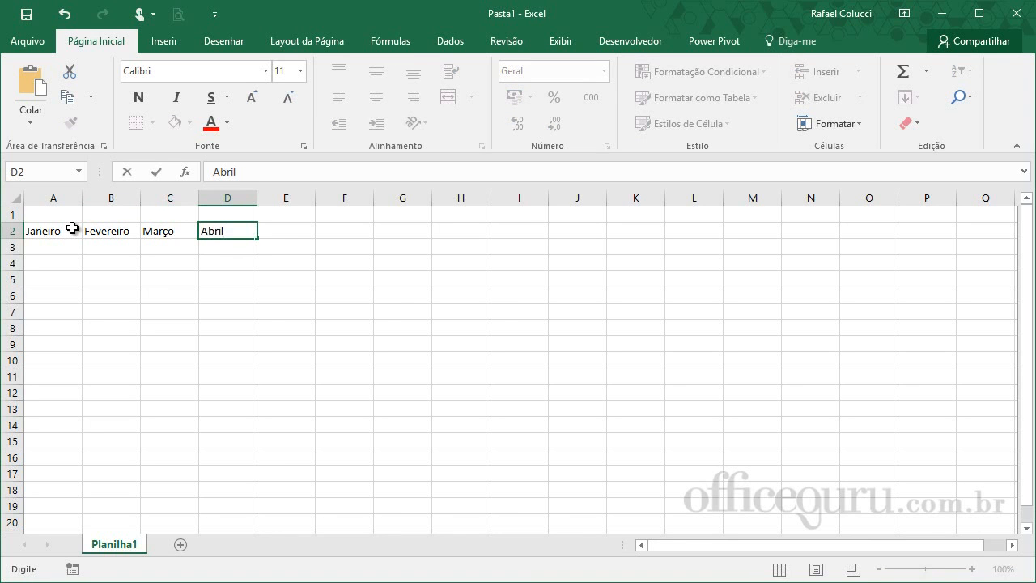
key("Return")
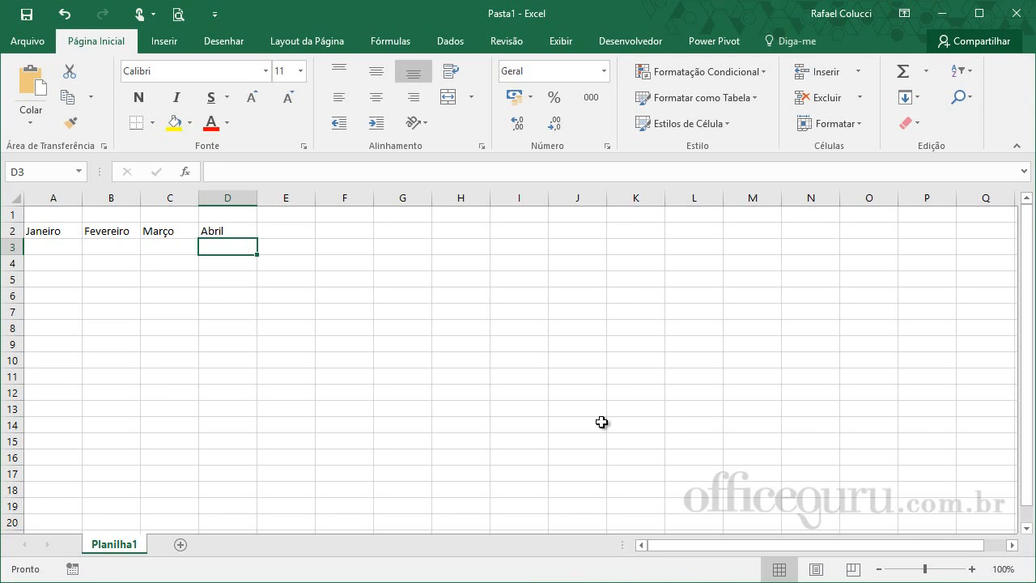
left_click(296, 390)
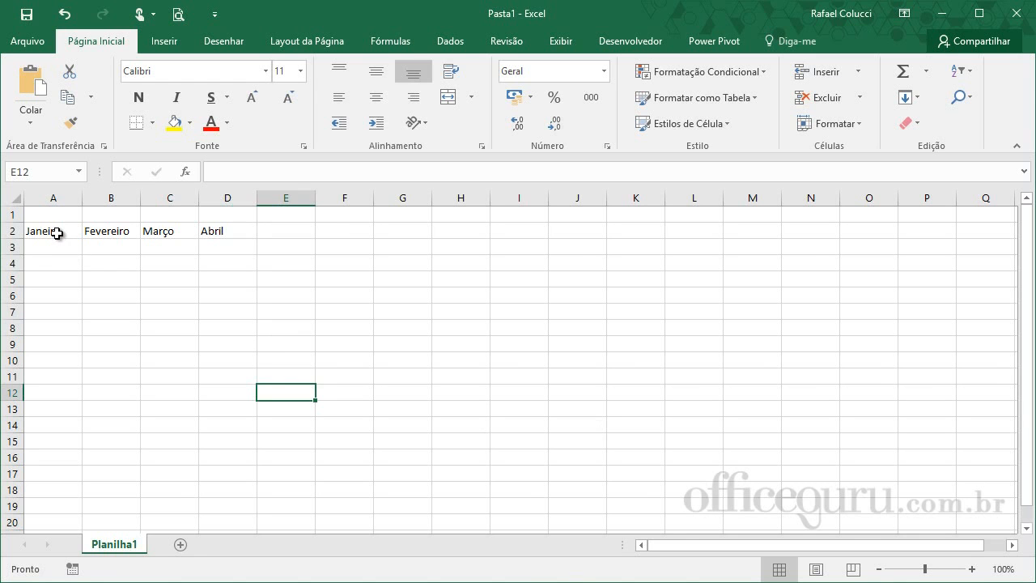
left_click_drag(56, 232, 210, 231)
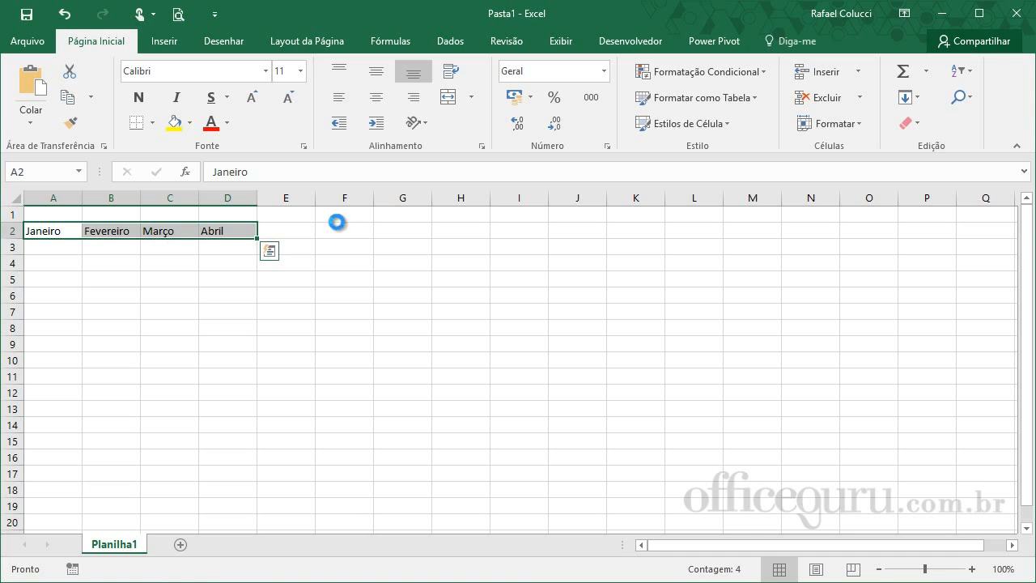
key("ctrl+c")
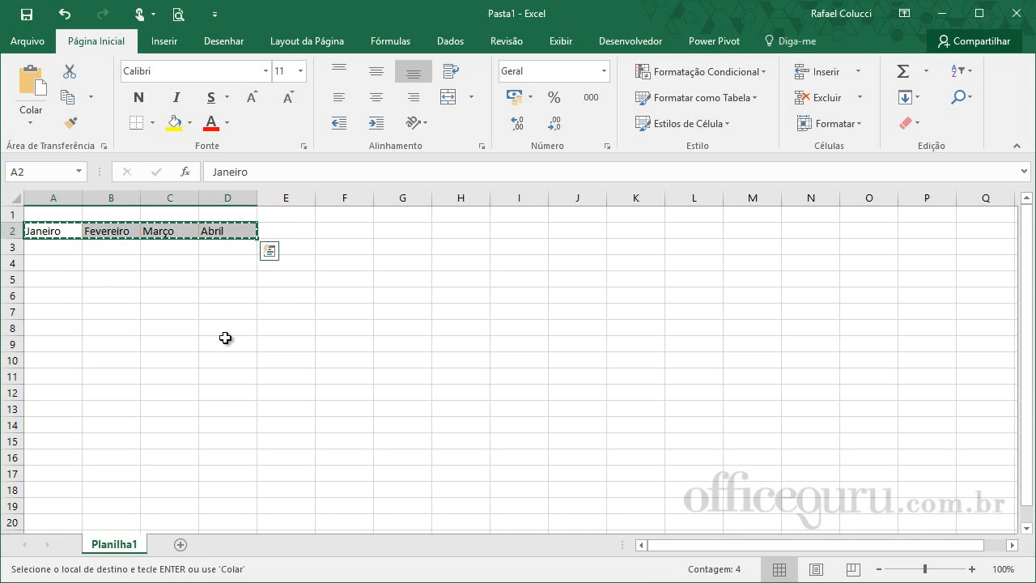
key("Escape")
left_click_drag(110, 344, 111, 327)
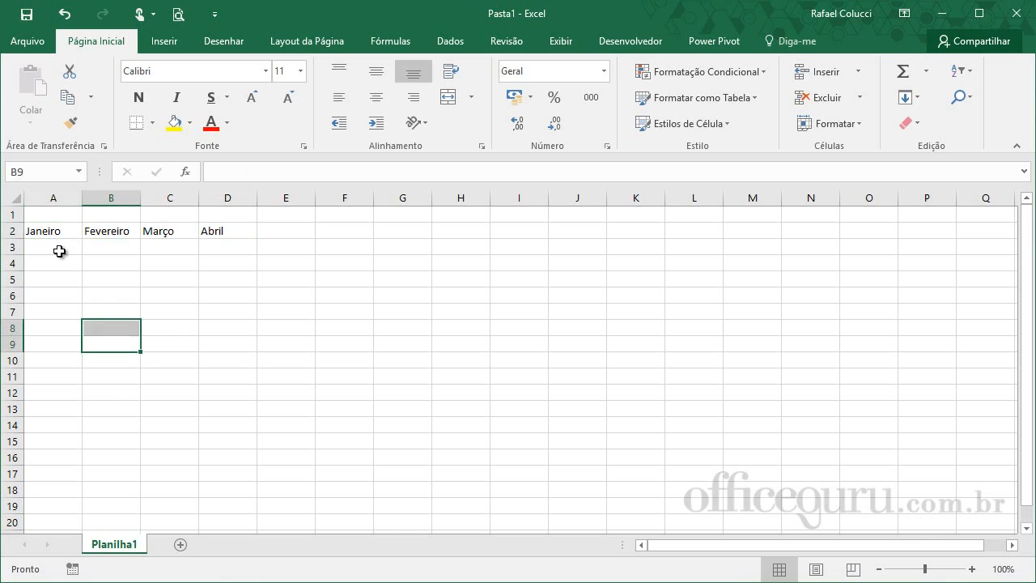
- Copy the month headings in A2:D2, paste them starting at G2, and end copy mode
left_click_drag(58, 234, 240, 231)
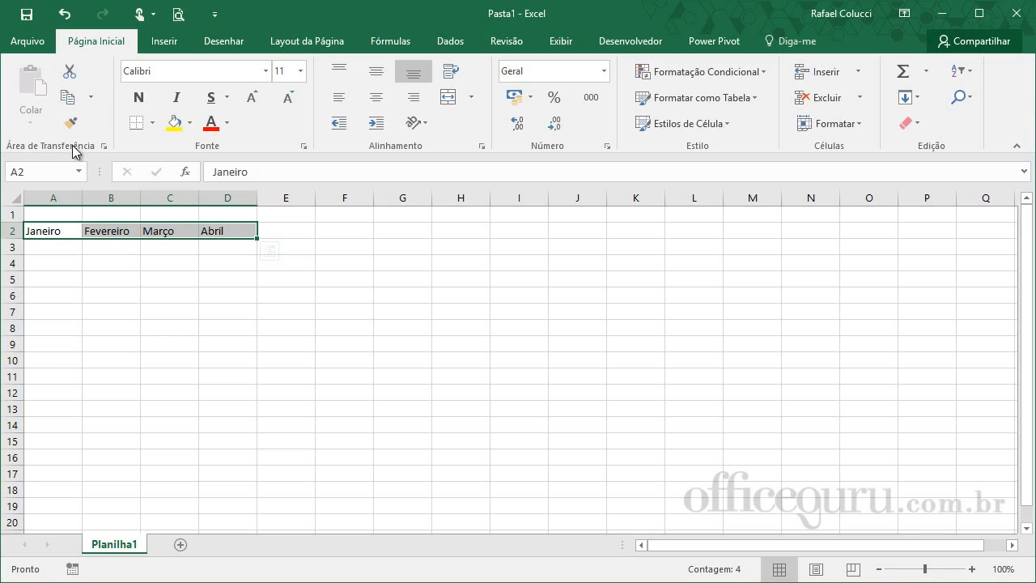
left_click(90, 97)
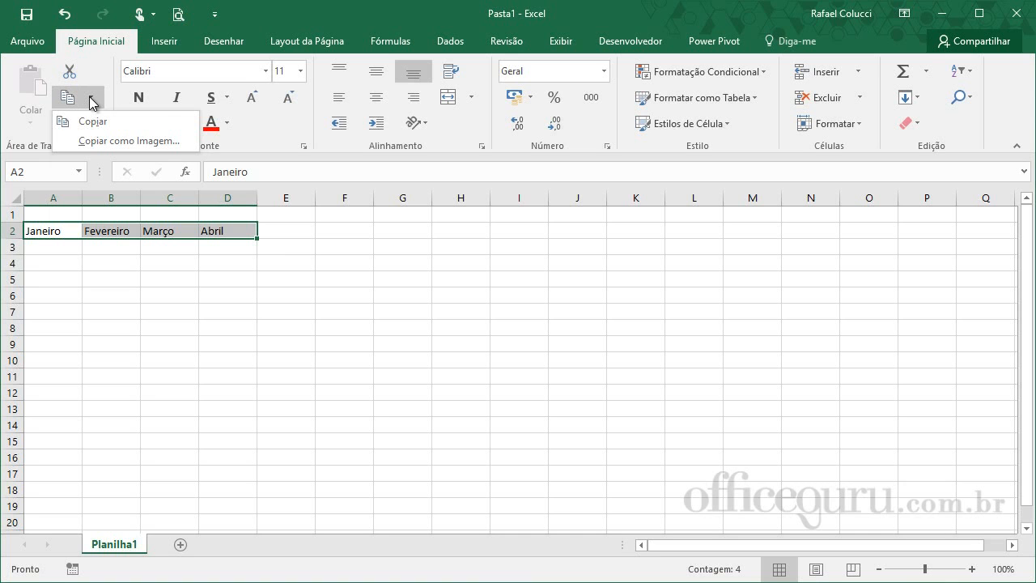
left_click(96, 123)
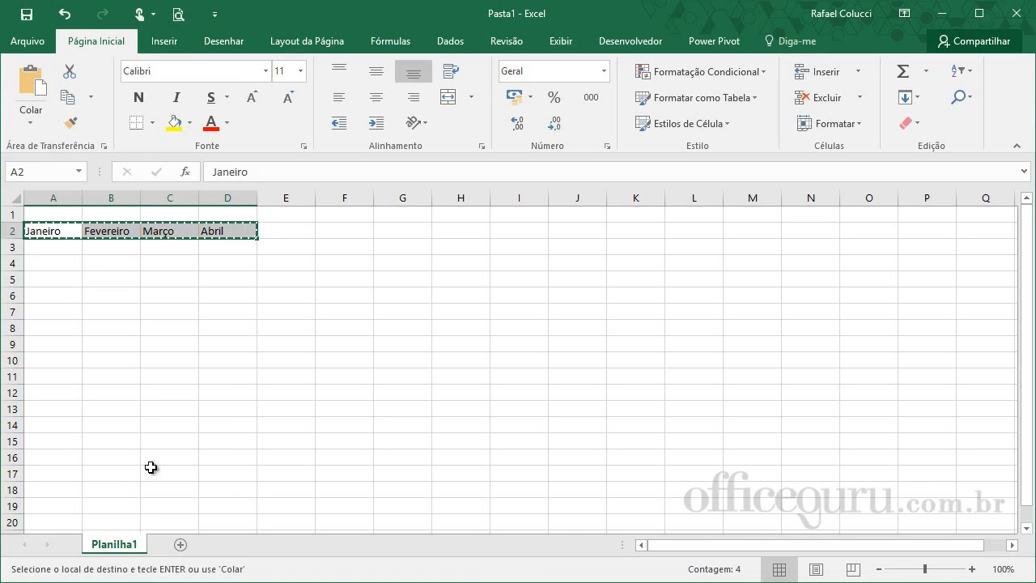
left_click(405, 231)
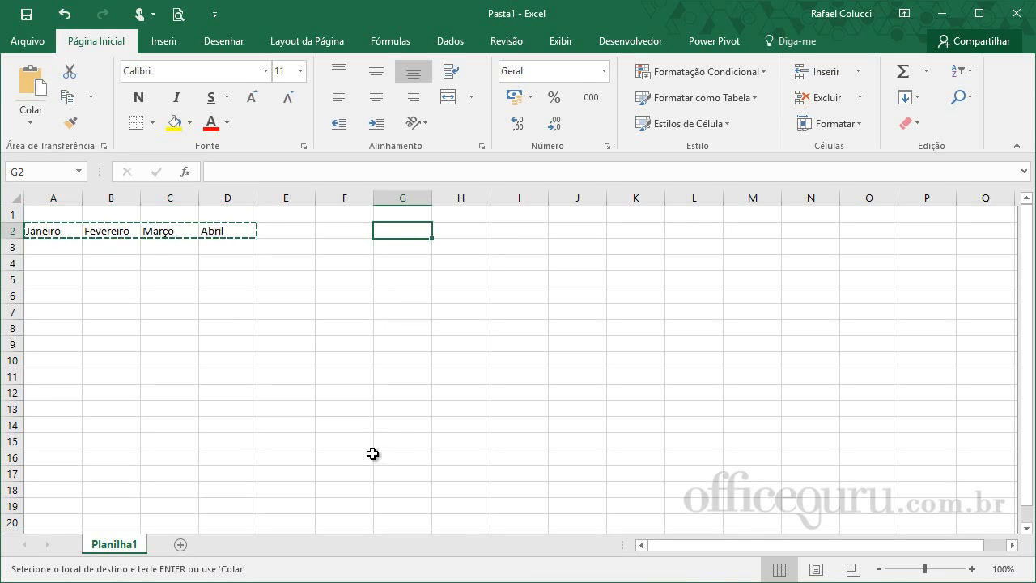
left_click(34, 99)
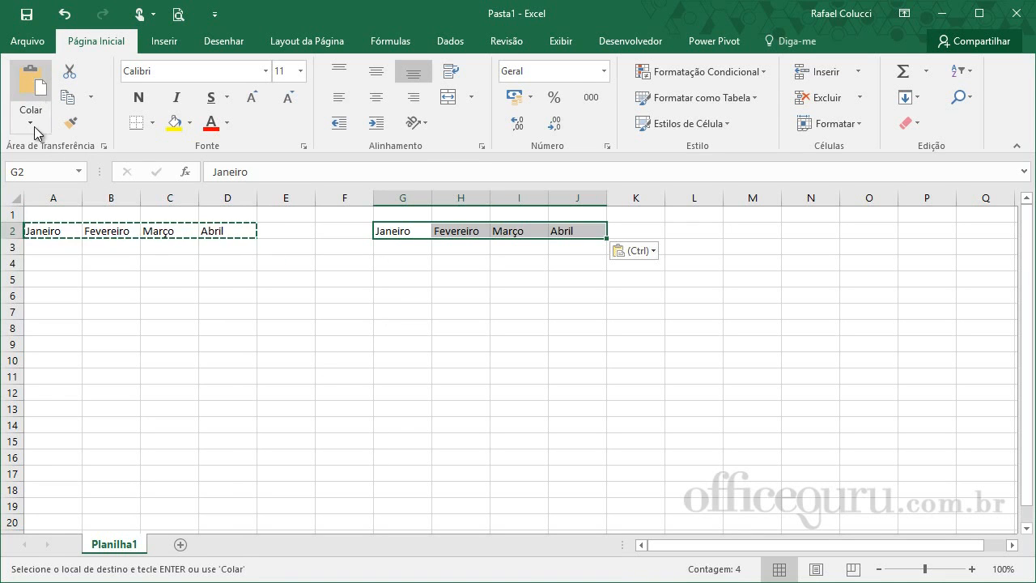
left_click(224, 348)
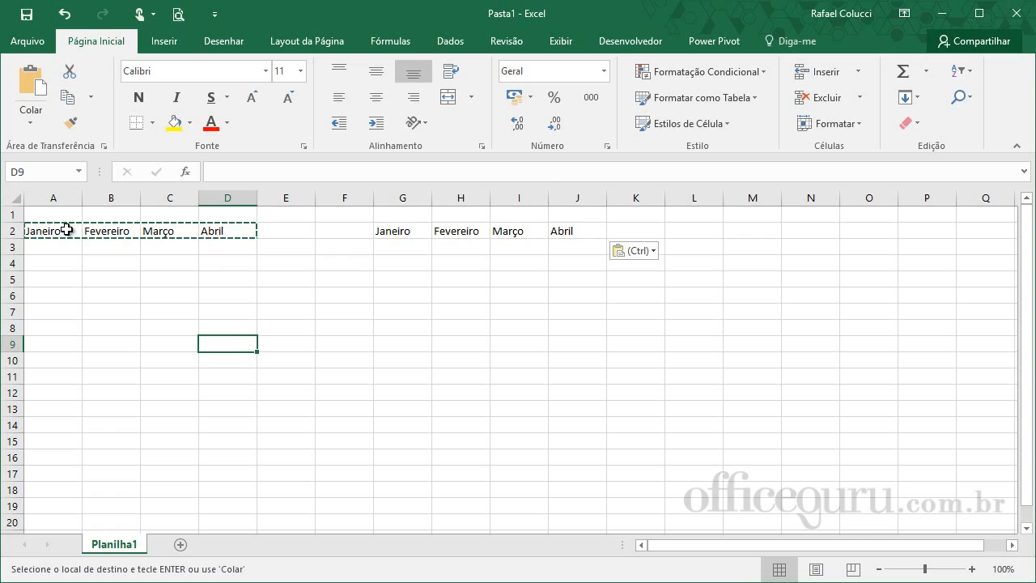
key("Escape")
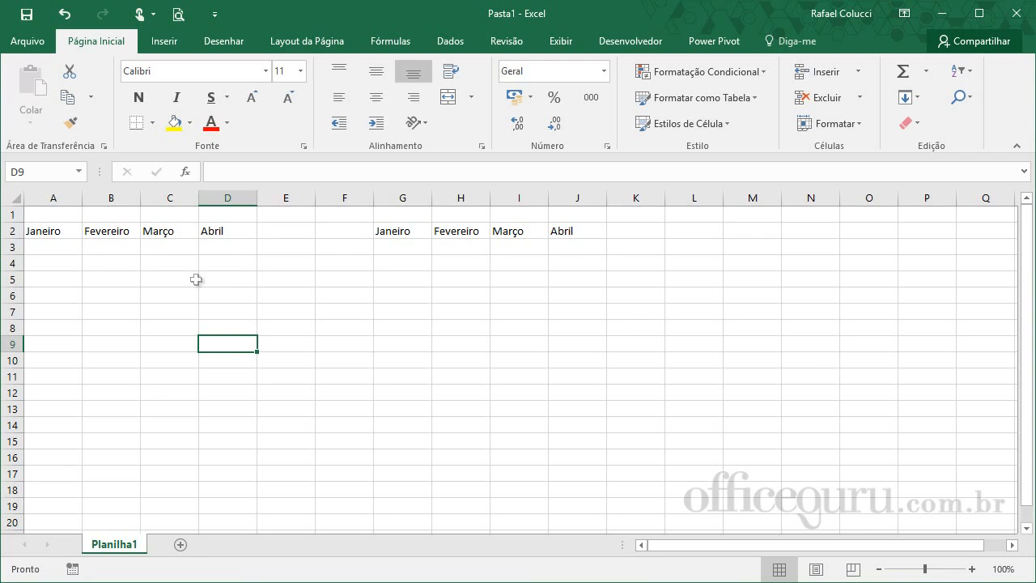
- Copy the whole range A2:J2 and paste it starting at A8
left_click_drag(43, 231, 574, 231)
key("ctrl+c")
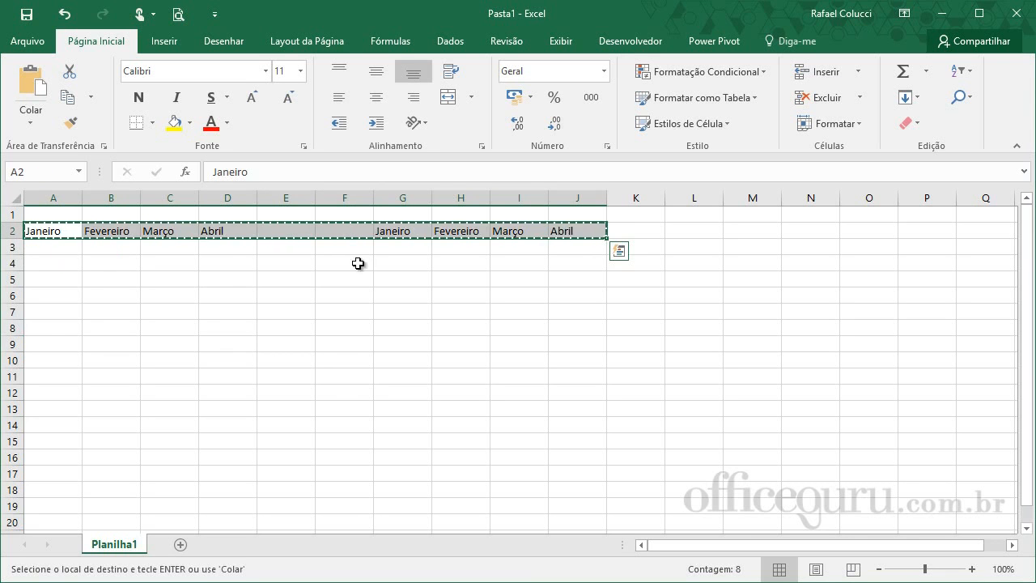
left_click(31, 330)
key("ctrl+v")
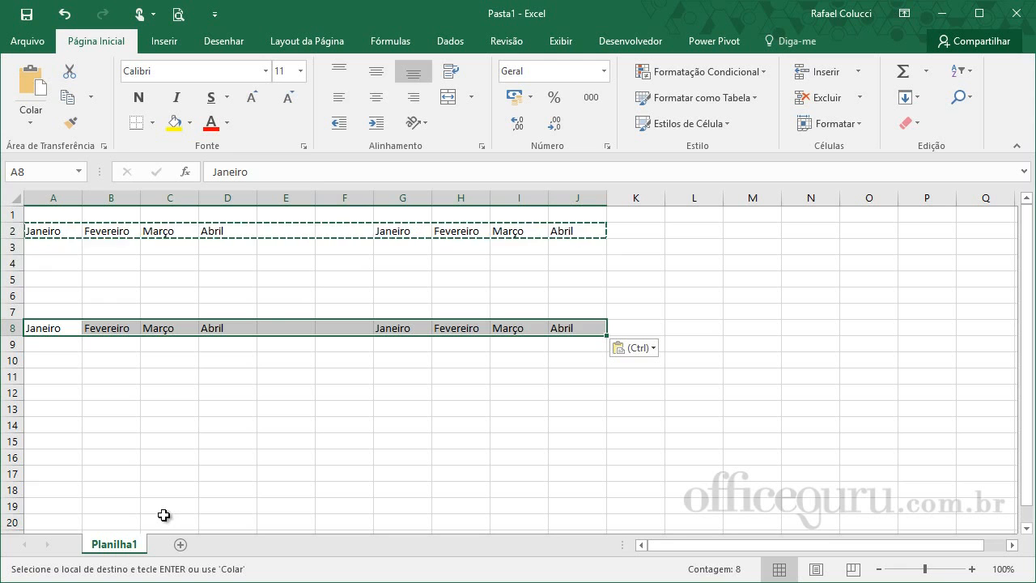
- Paste the copied month row once more starting at C10, and end copy mode
left_click(154, 361)
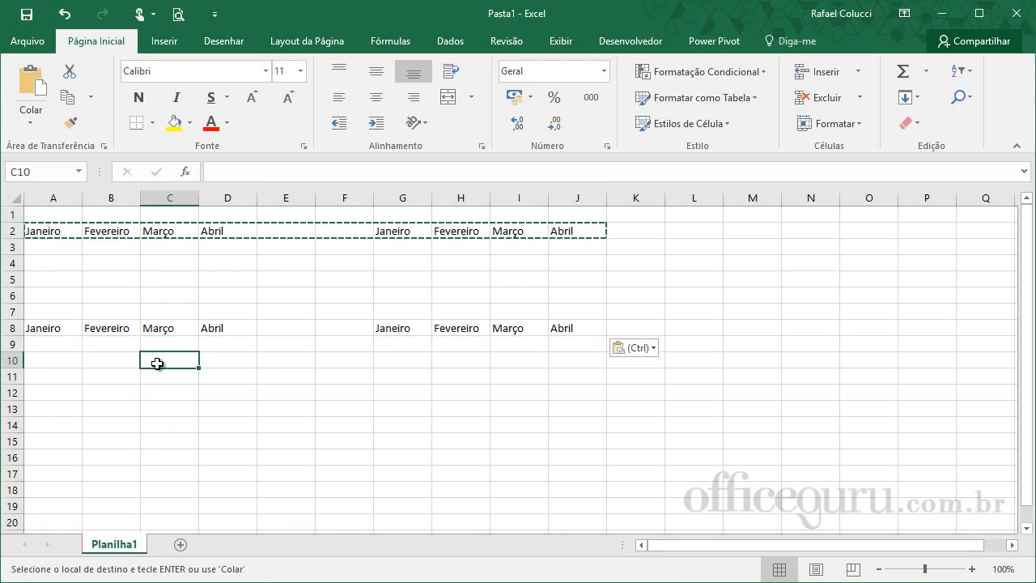
key("ctrl+v")
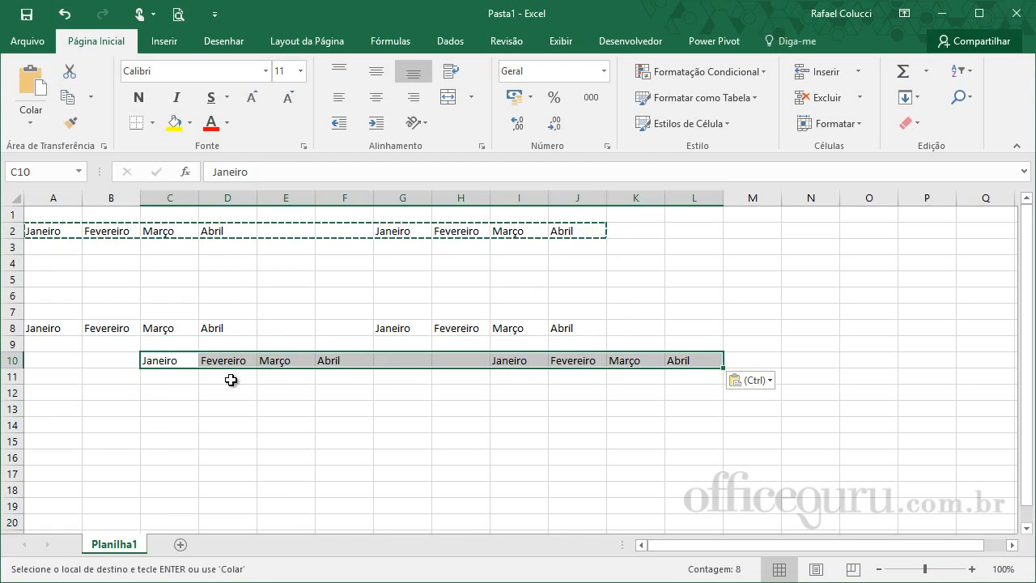
left_click(227, 441)
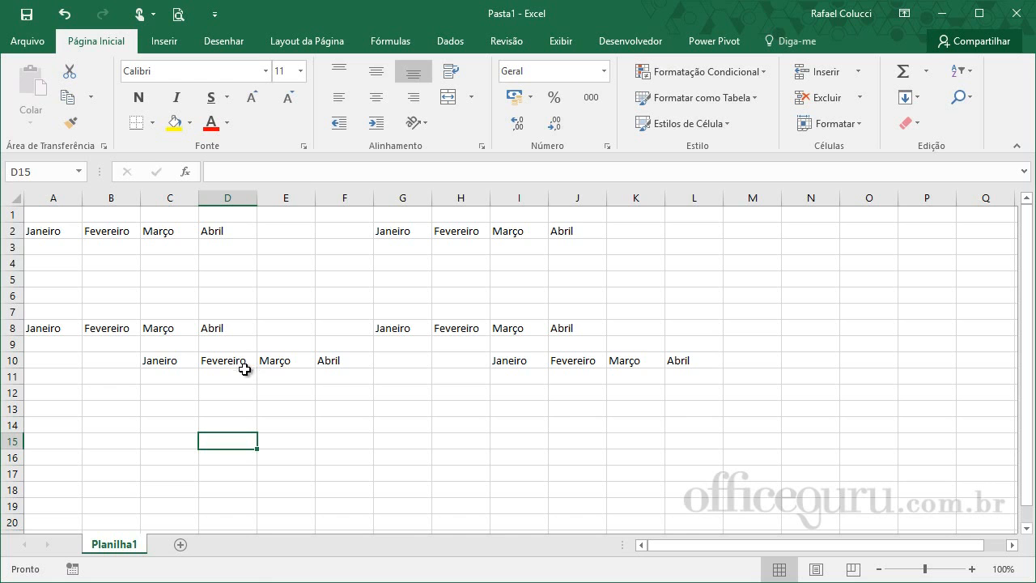
- Clear the contents of cells C10:L11
left_click_drag(144, 365, 162, 376)
left_click_drag(371, 396, 690, 363)
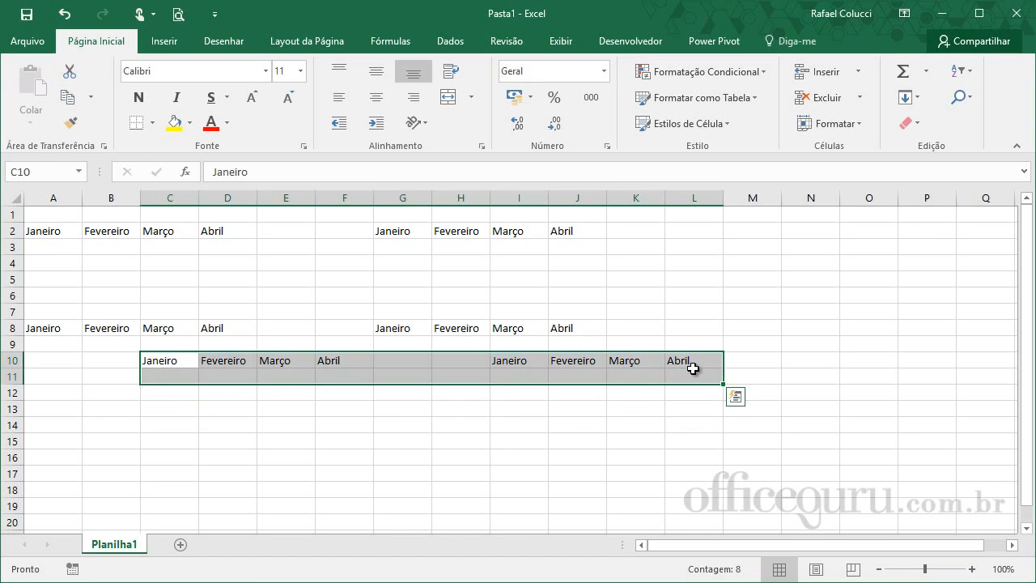
key("Delete")
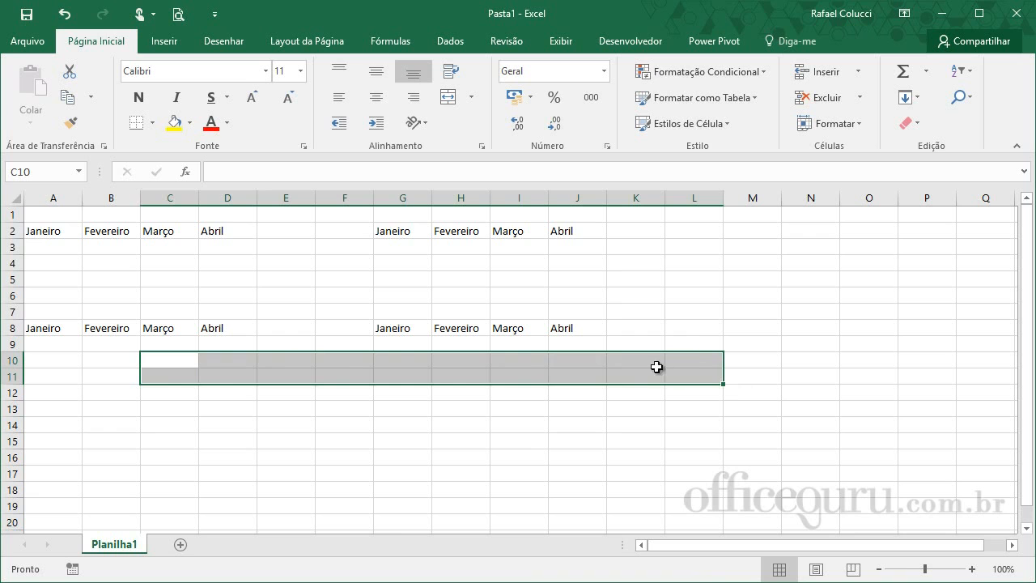
left_click(557, 404)
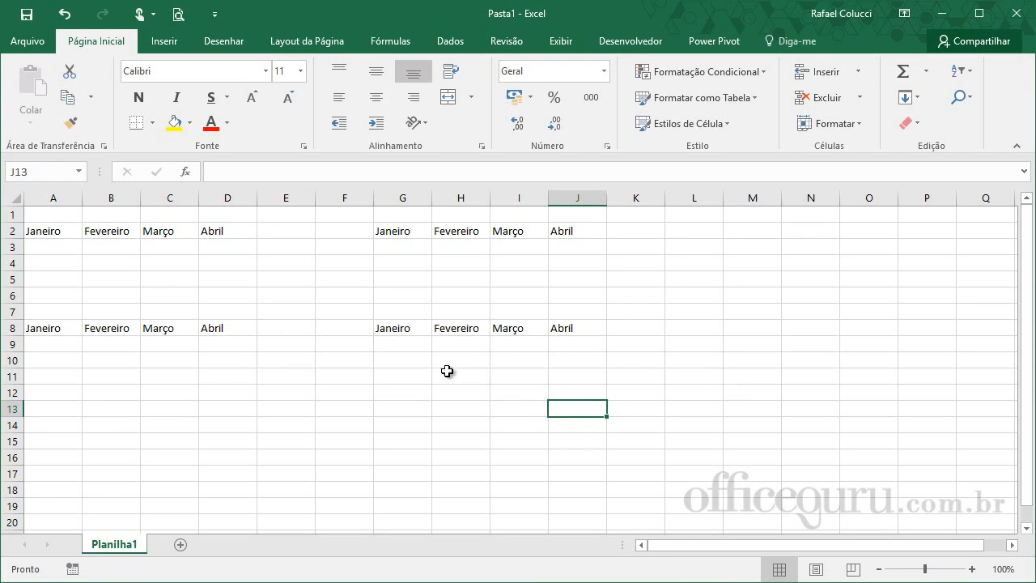
- Cut the month row in A8:J8 and paste it starting at A15
left_click_drag(41, 328, 555, 333)
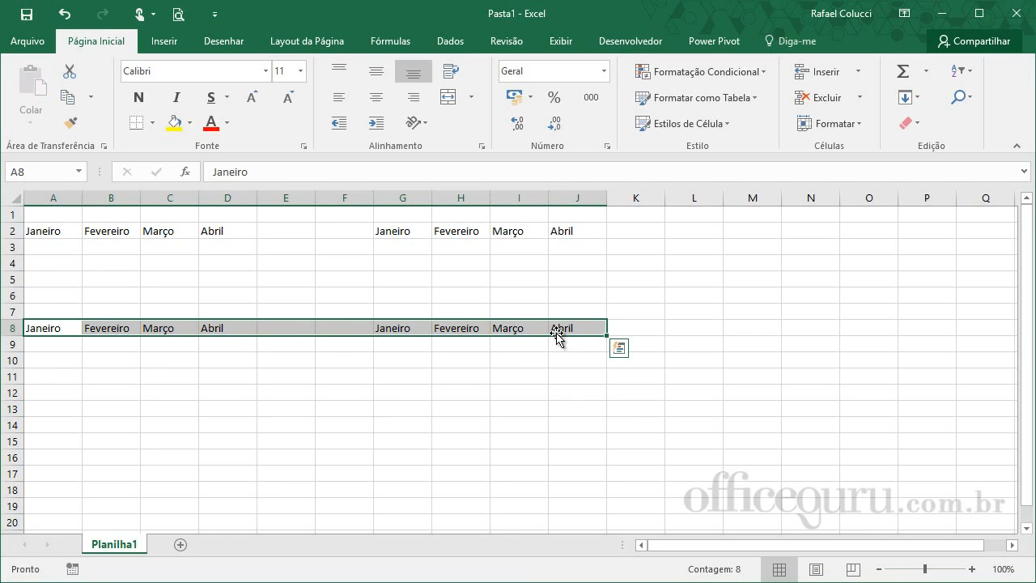
left_click(69, 77)
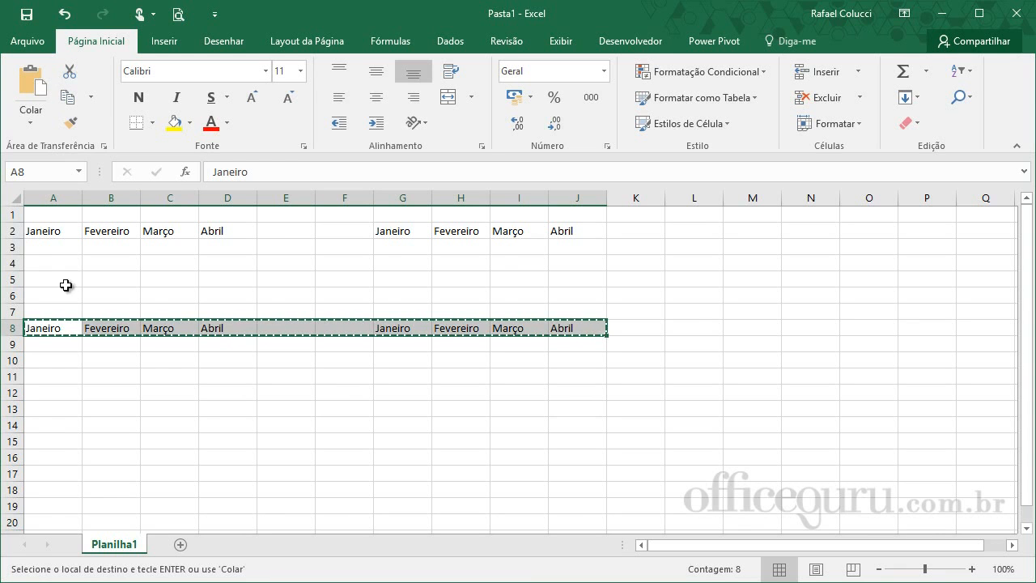
left_click(58, 437)
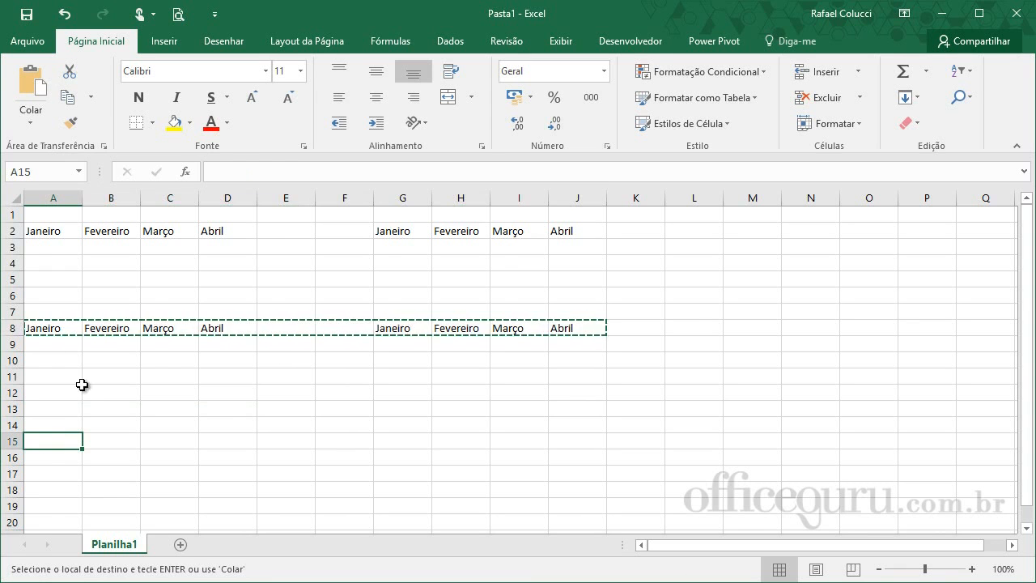
left_click(30, 85)
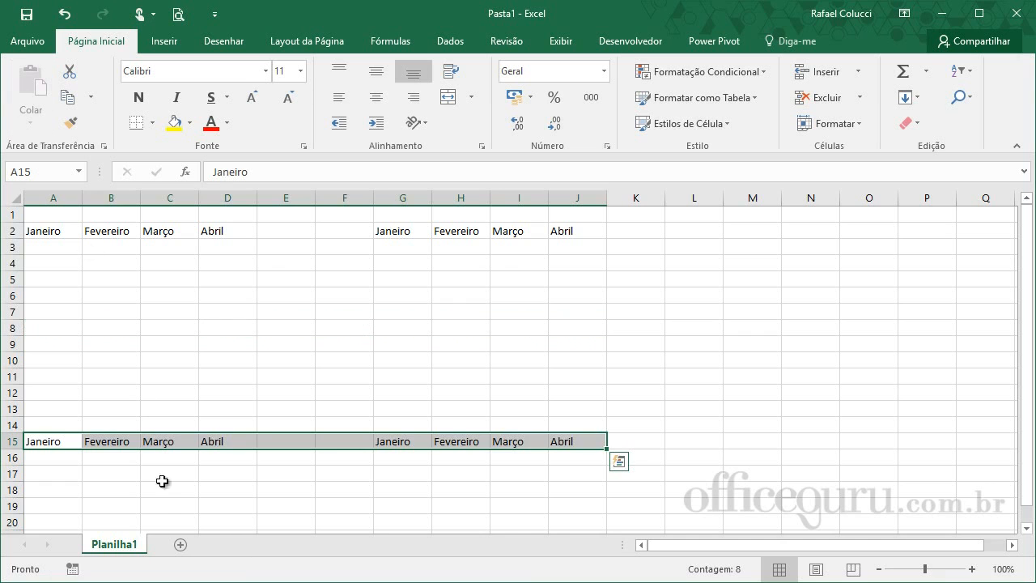
- Cut the month row in A15:J15 and paste it starting at I7
right_click(205, 443)
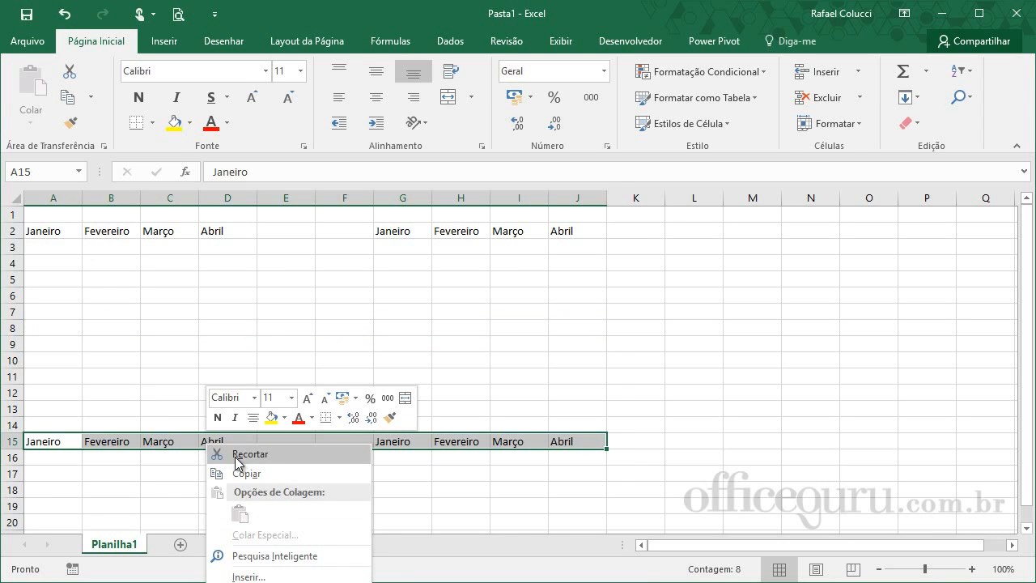
left_click(237, 455)
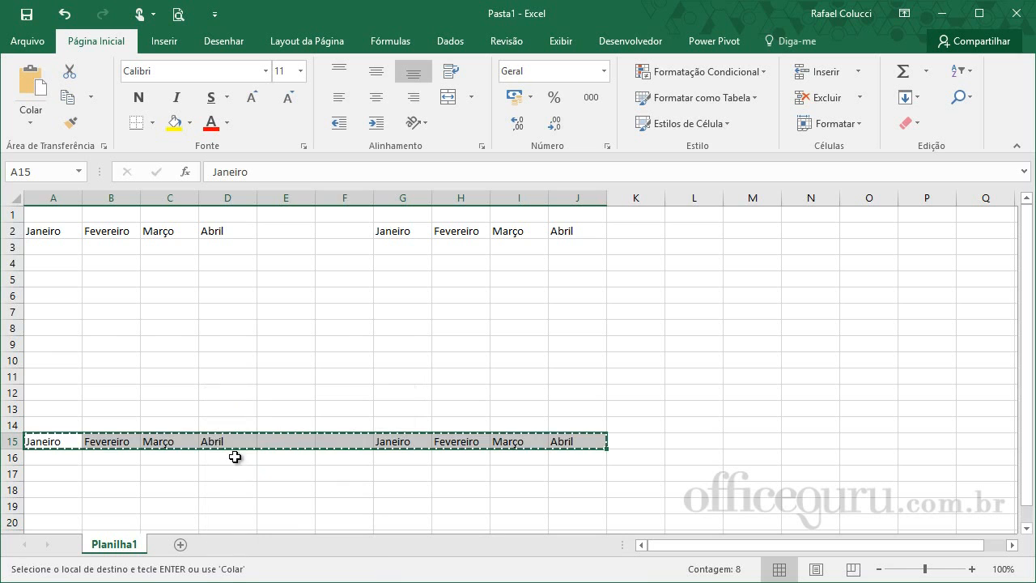
right_click(516, 311)
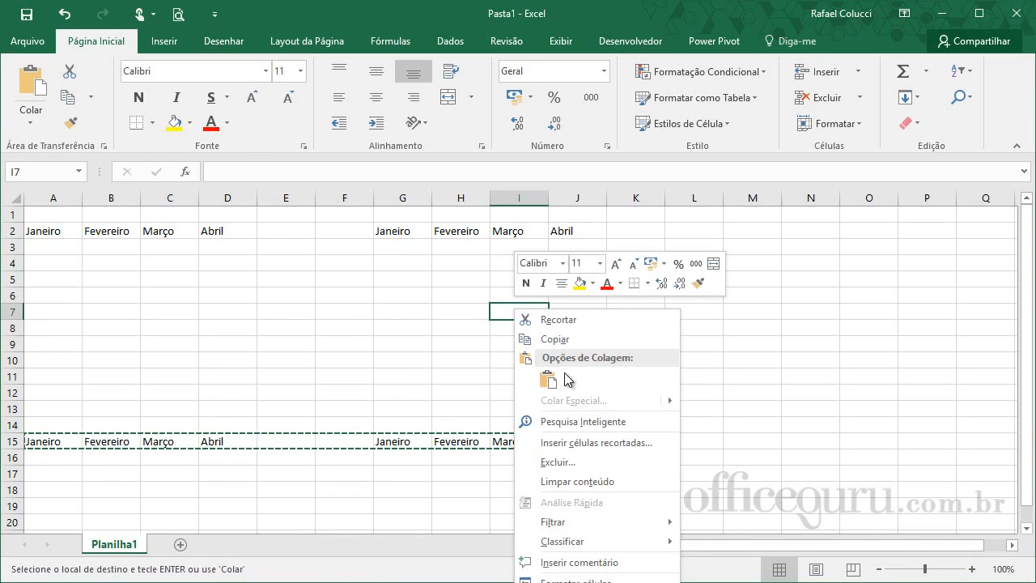
left_click(547, 382)
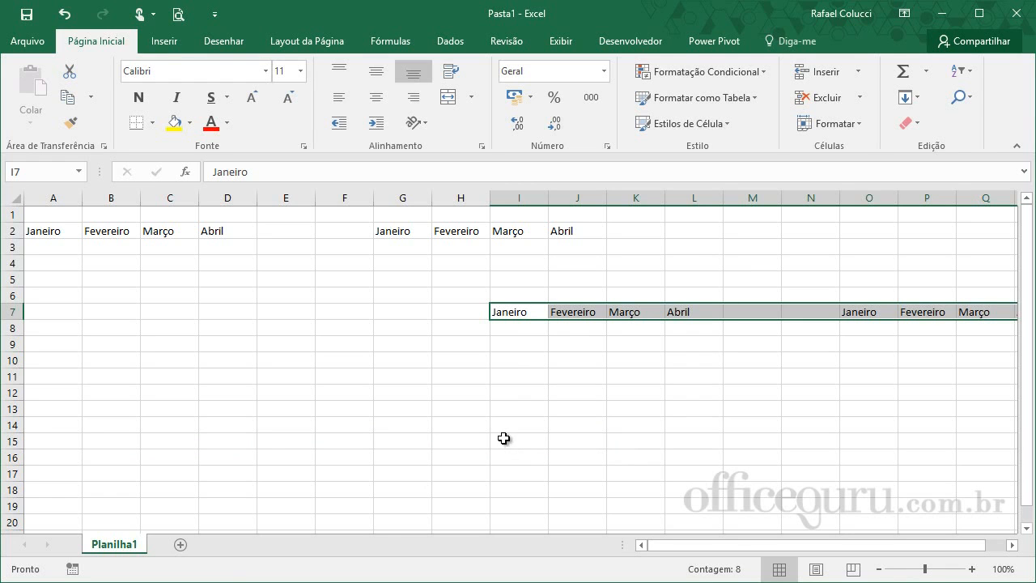
- Add a second worksheet and copy the range A2:J2 from Planilha1 to cell A2 of the new sheet
left_click(180, 544)
left_click(117, 545)
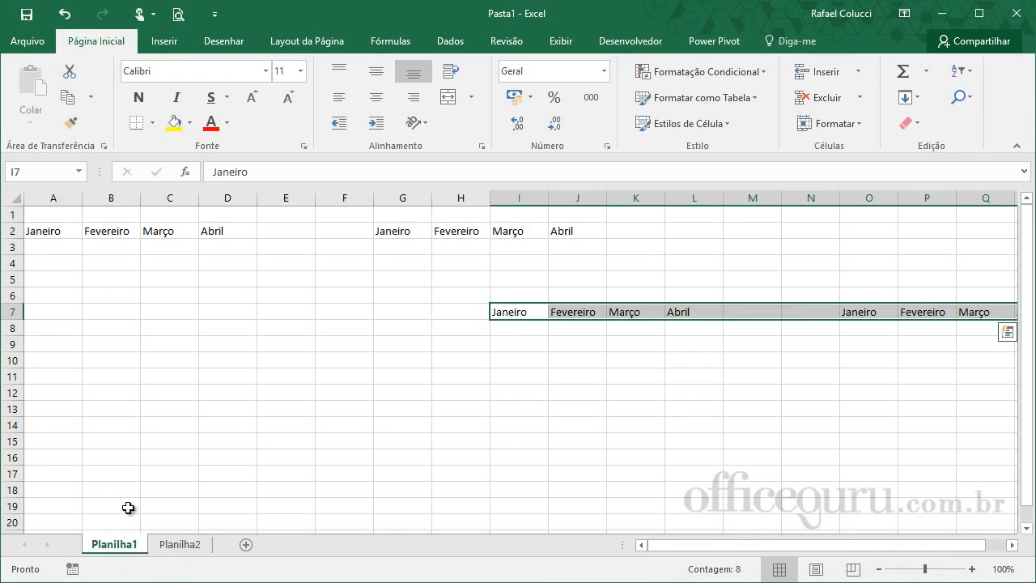
left_click_drag(51, 242, 573, 240)
left_click(230, 249)
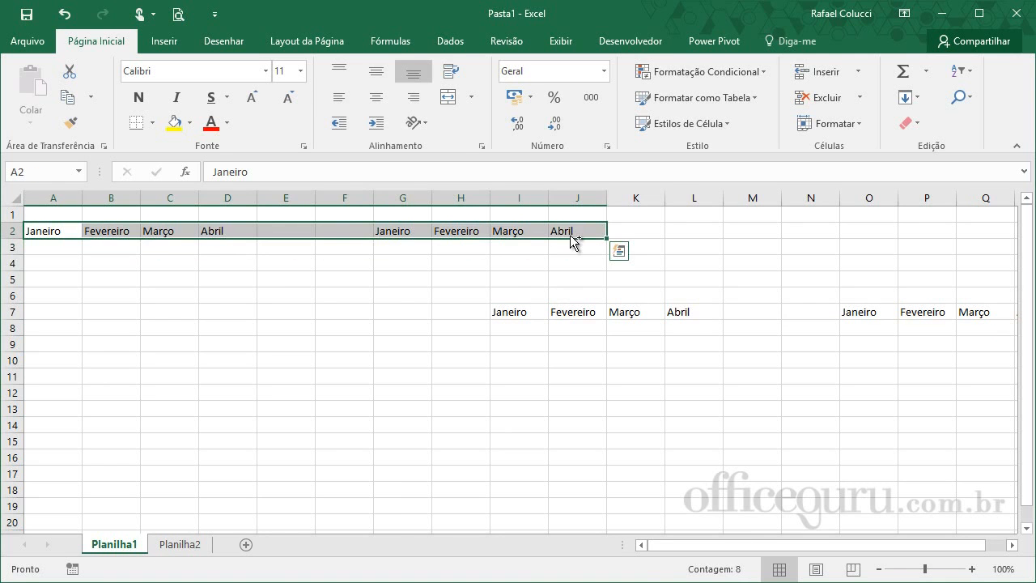
key("ctrl+c")
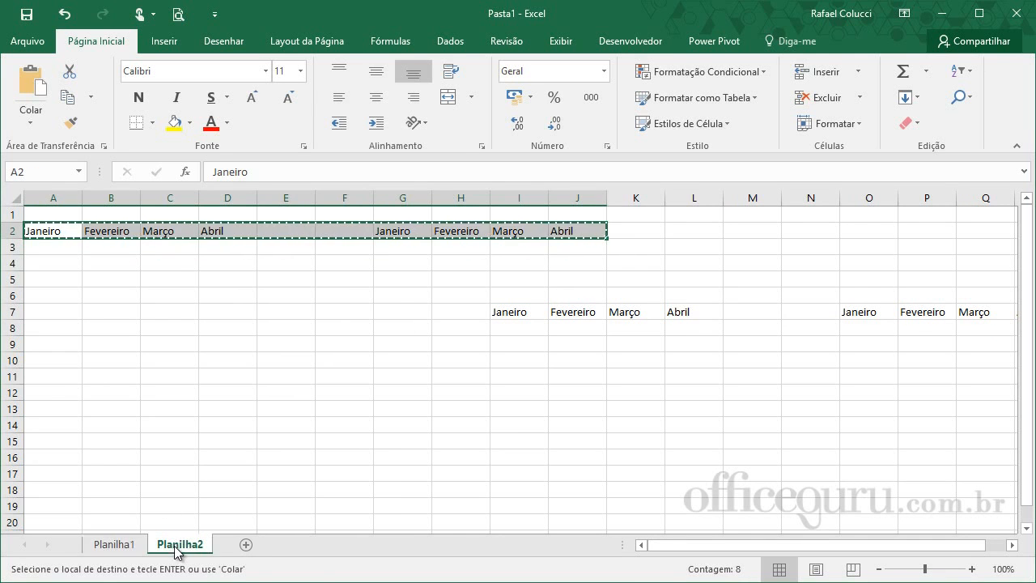
left_click(178, 545)
left_click(45, 233)
key("ctrl+v")
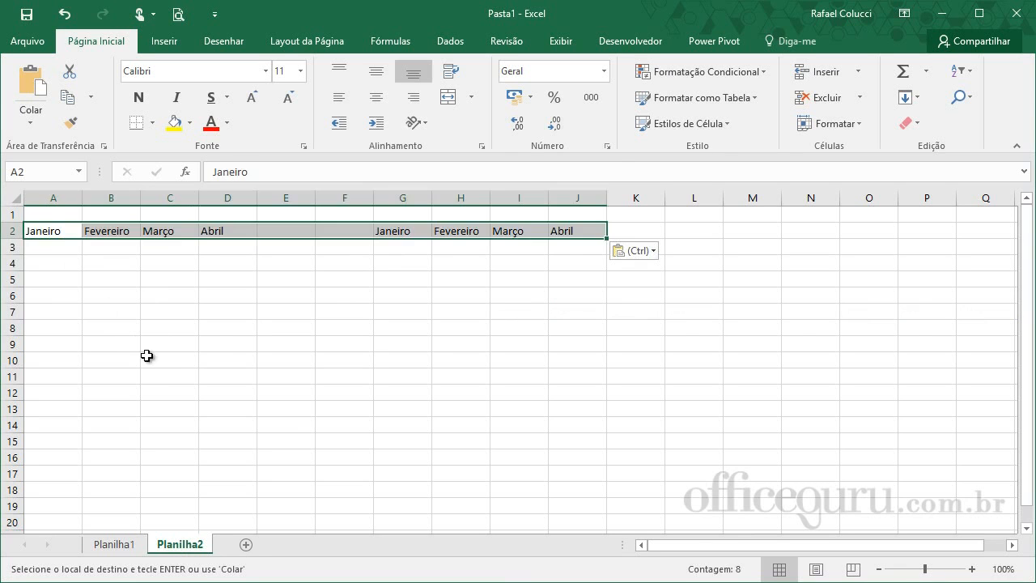
left_click(157, 363)
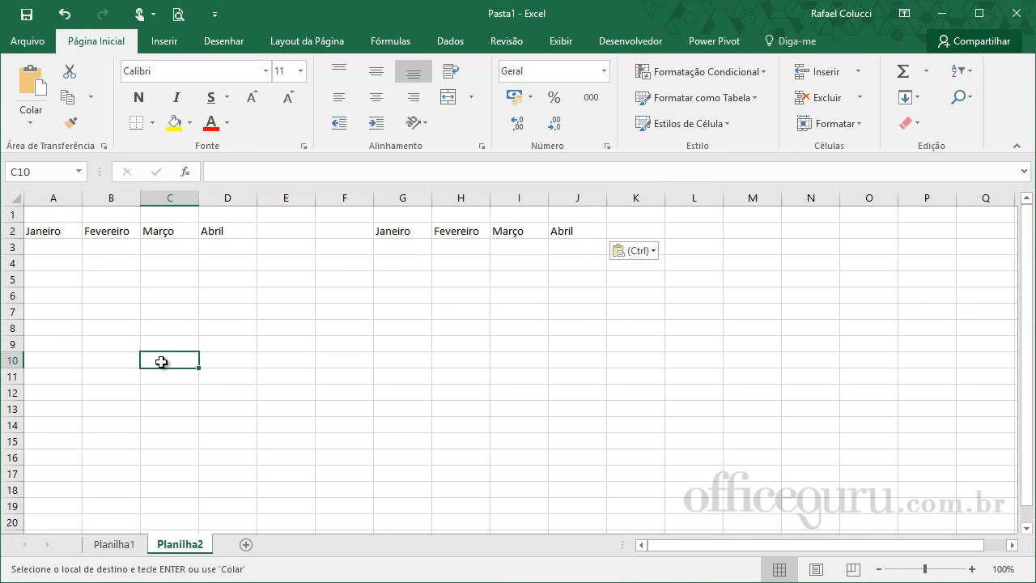